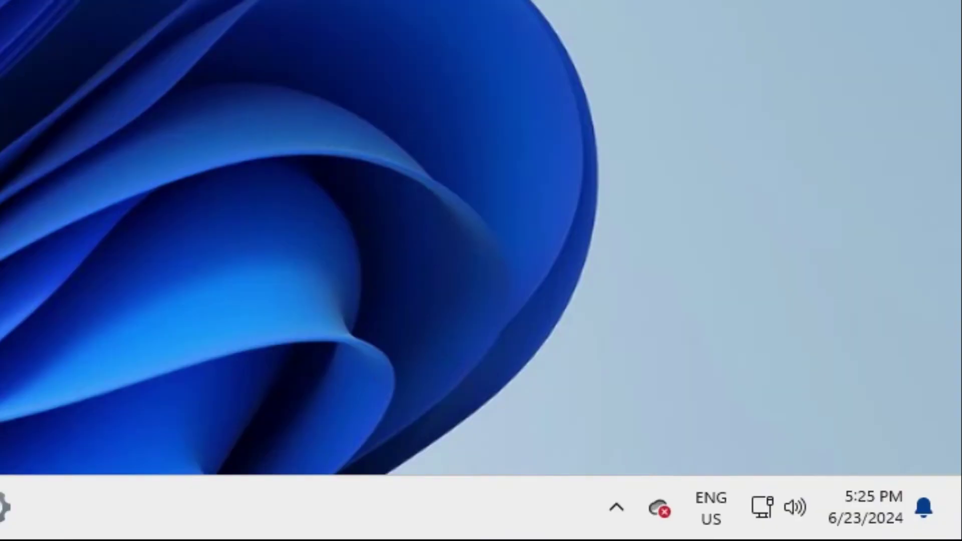
Check the OneDrive status panel and local OneDrive folder, then close the folder window.
left_click(664, 511)
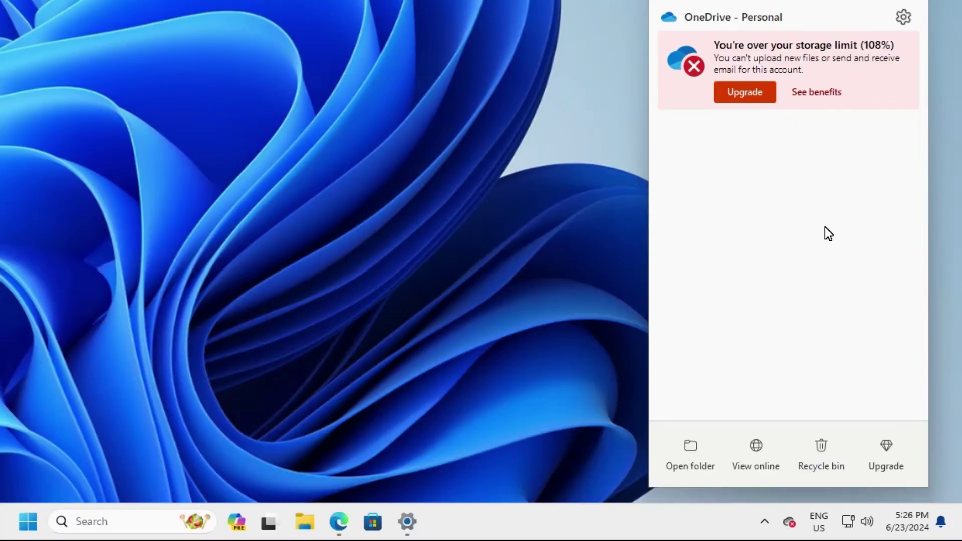
left_click(682, 447)
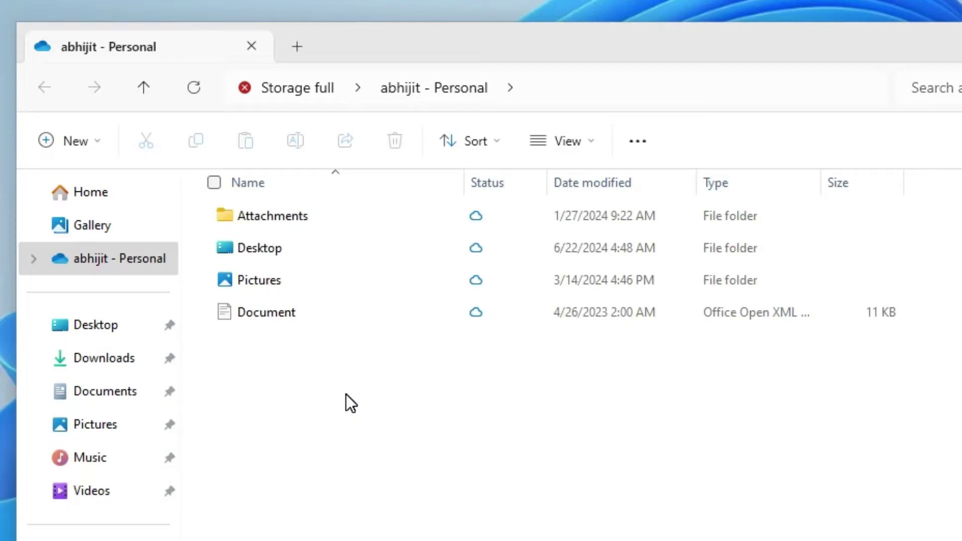
key("alt+F4")
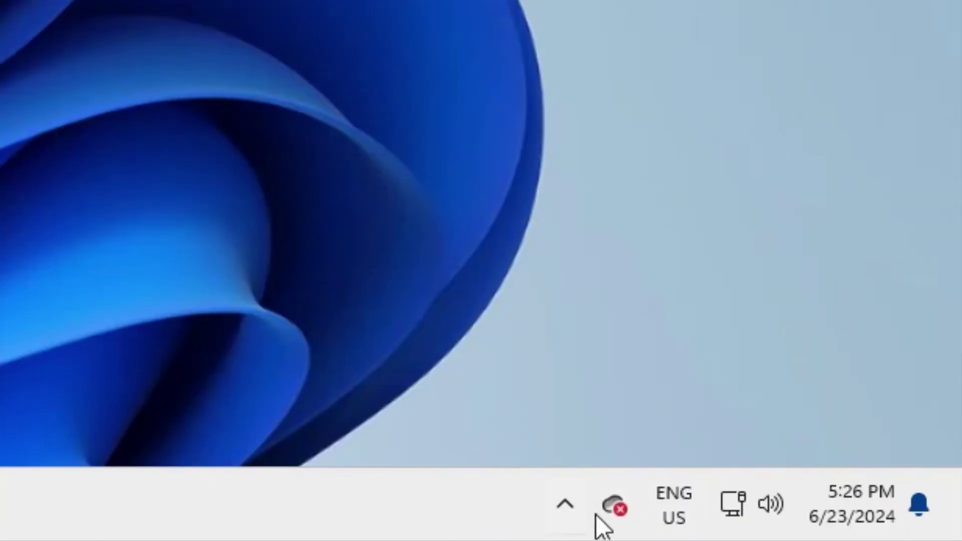
From OneDrive Settings, choose Unlink this PC and confirm Unlink account.
left_click(612, 516)
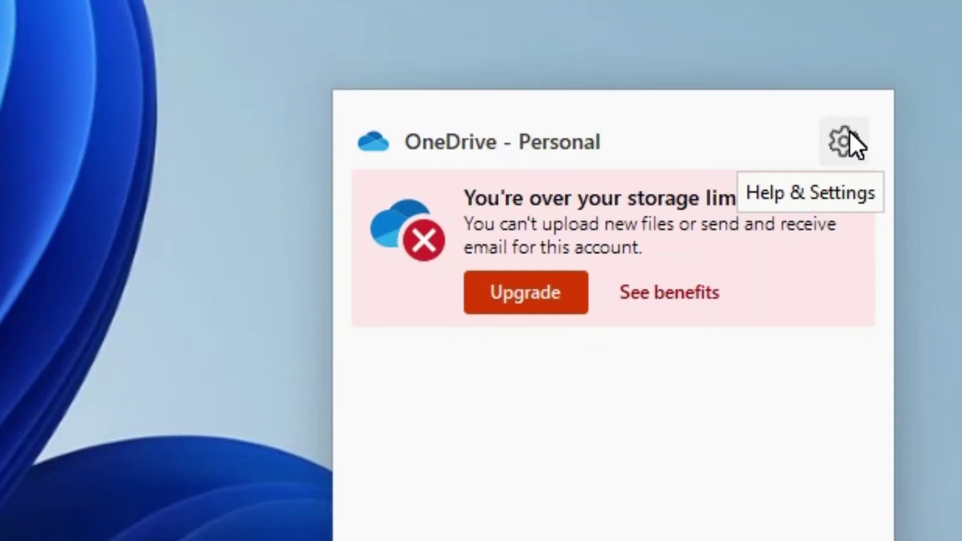
left_click(846, 142)
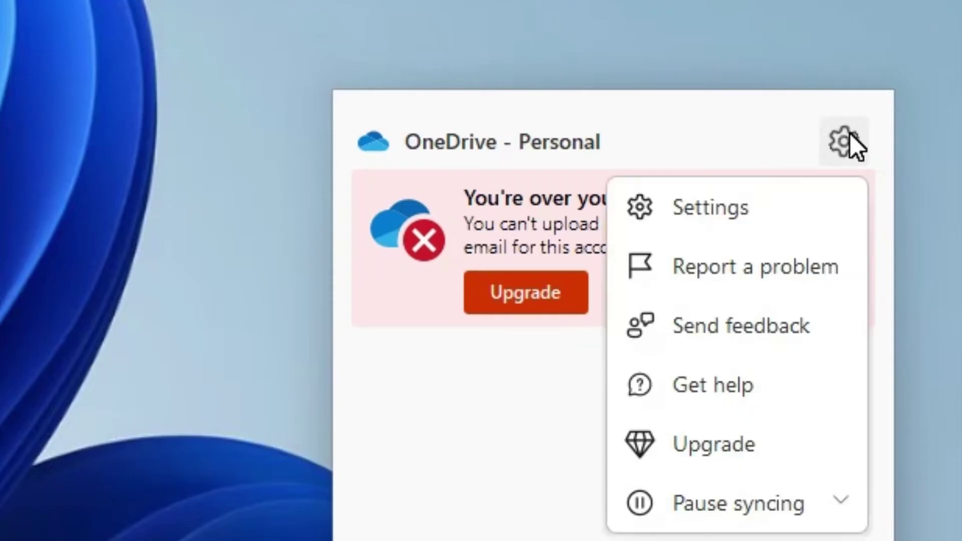
left_click(726, 216)
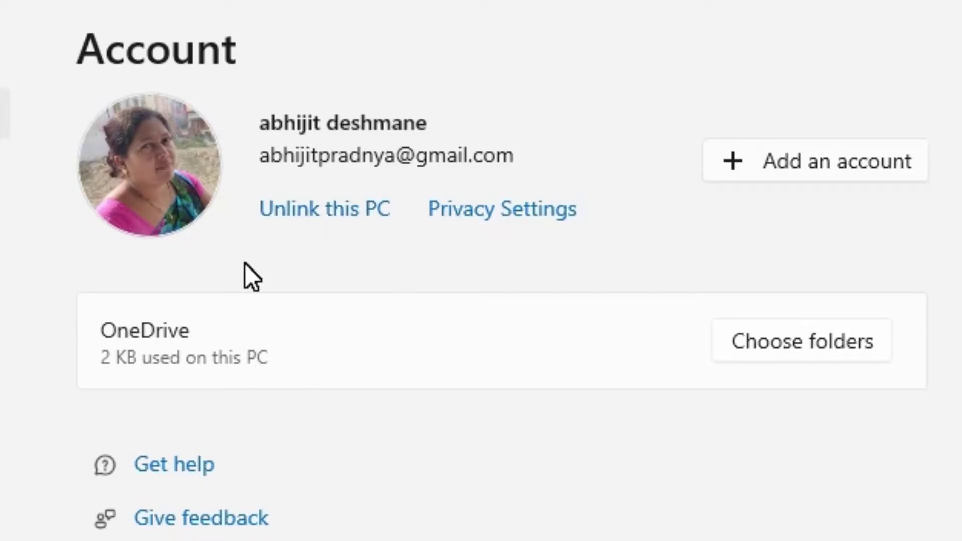
left_click(366, 214)
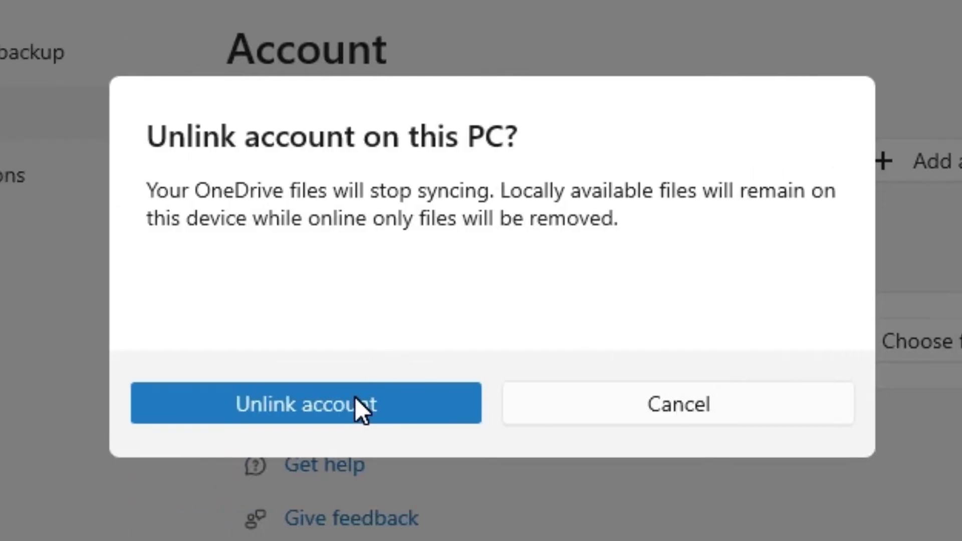
left_click(354, 396)
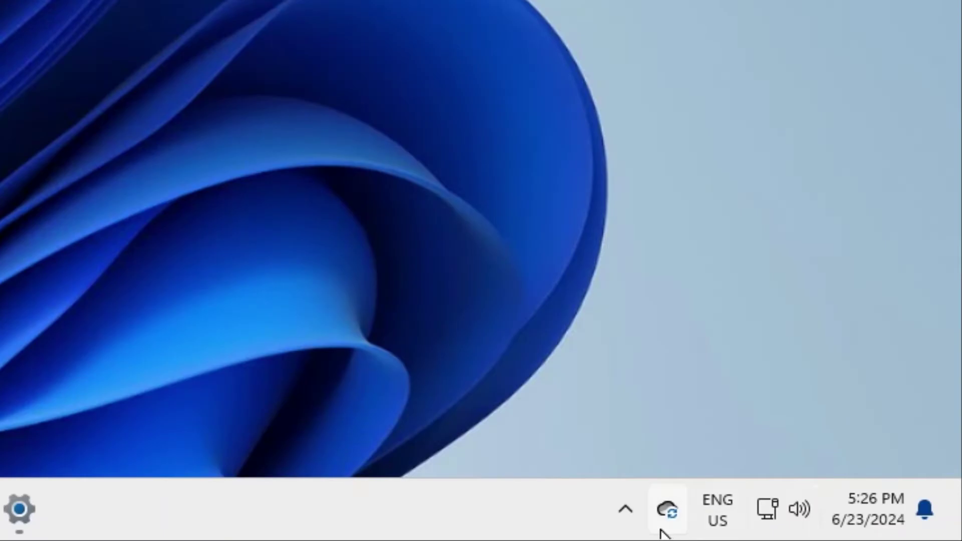
left_click(851, 529)
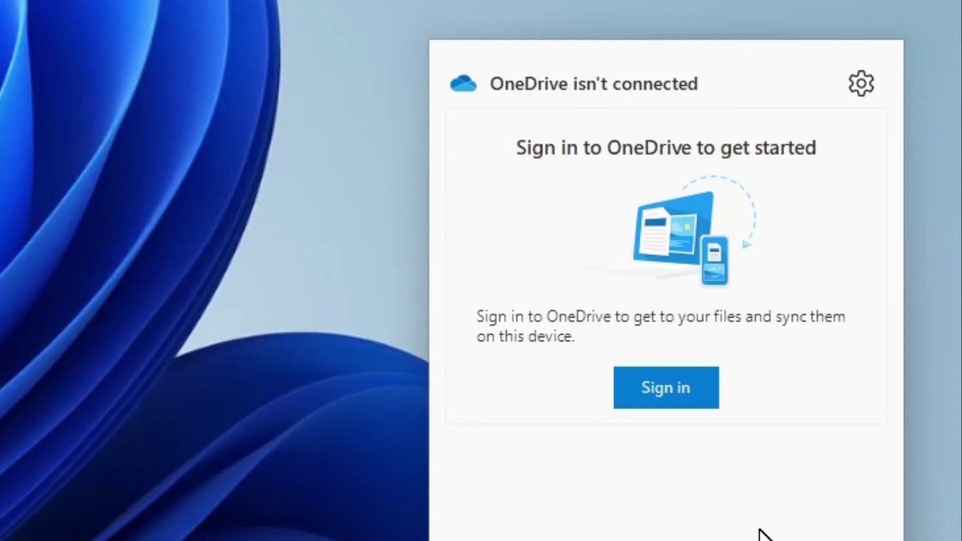
left_click(651, 437)
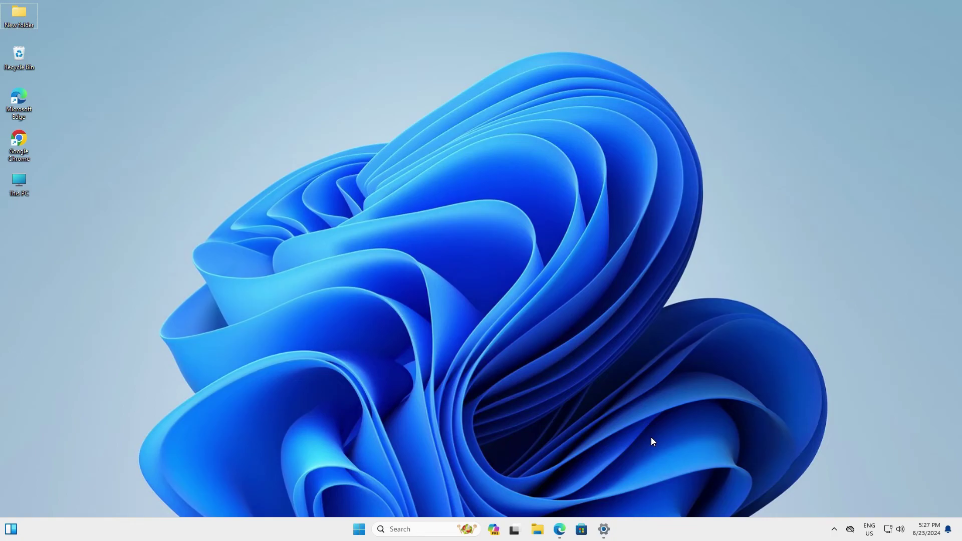
Open the onedrive.live.com search result in a new Edge tab and switch to it.
left_click(559, 530)
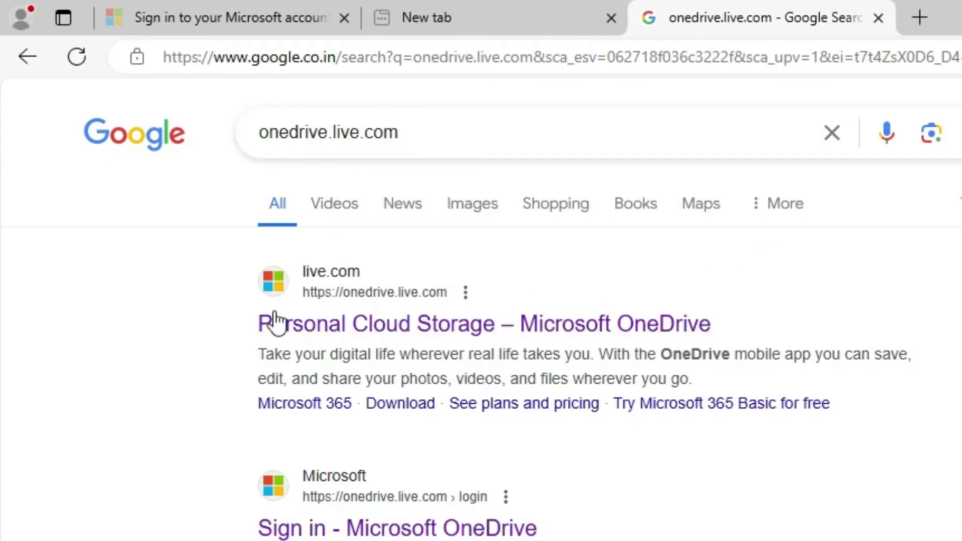
right_click(454, 329)
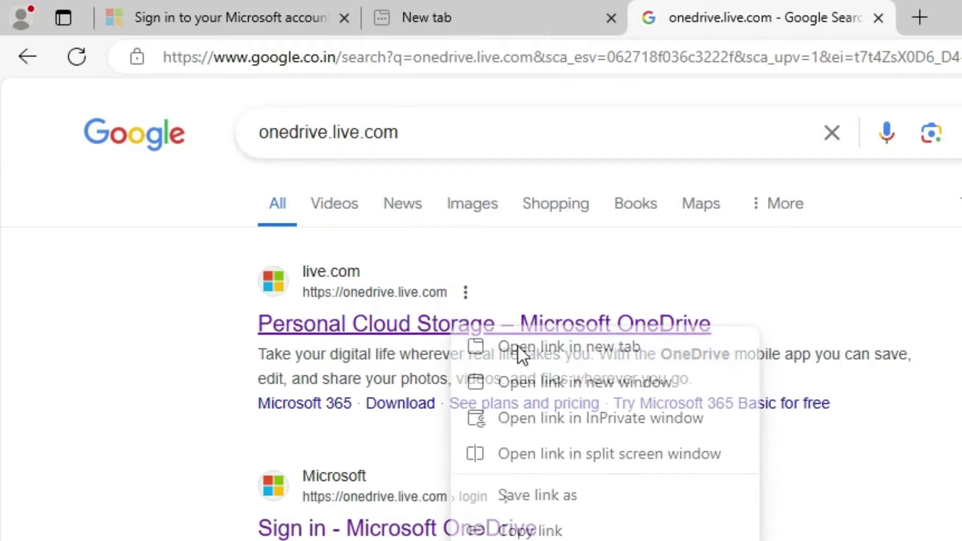
left_click(558, 352)
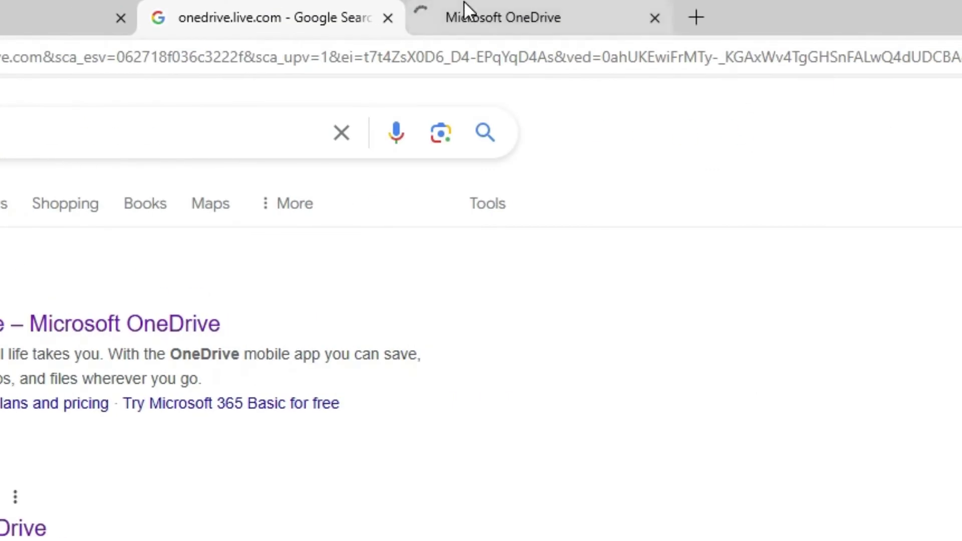
left_click(464, 5)
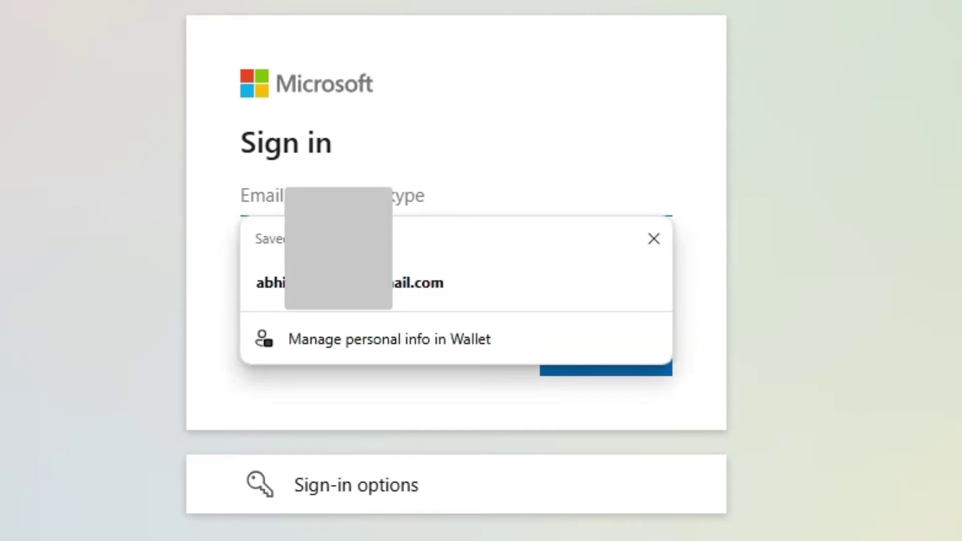
Sign in to OneDrive with the saved account and dismiss the storage limit warning.
left_click(401, 300)
left_click(585, 352)
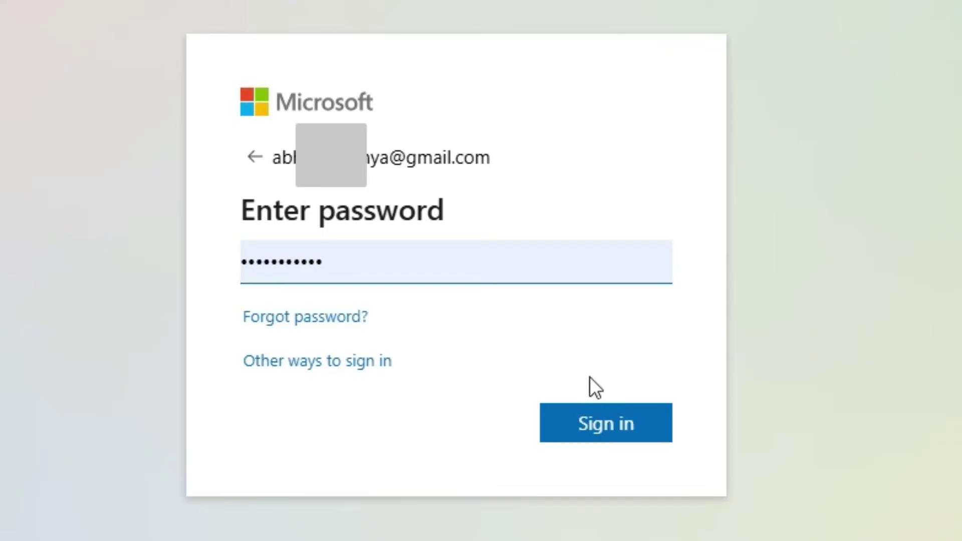
left_click(600, 420)
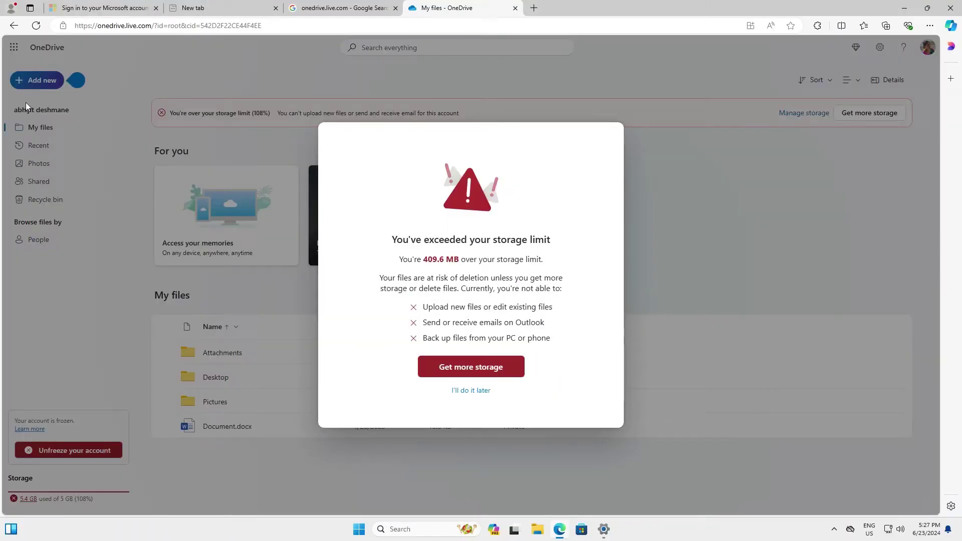
left_click(25, 103)
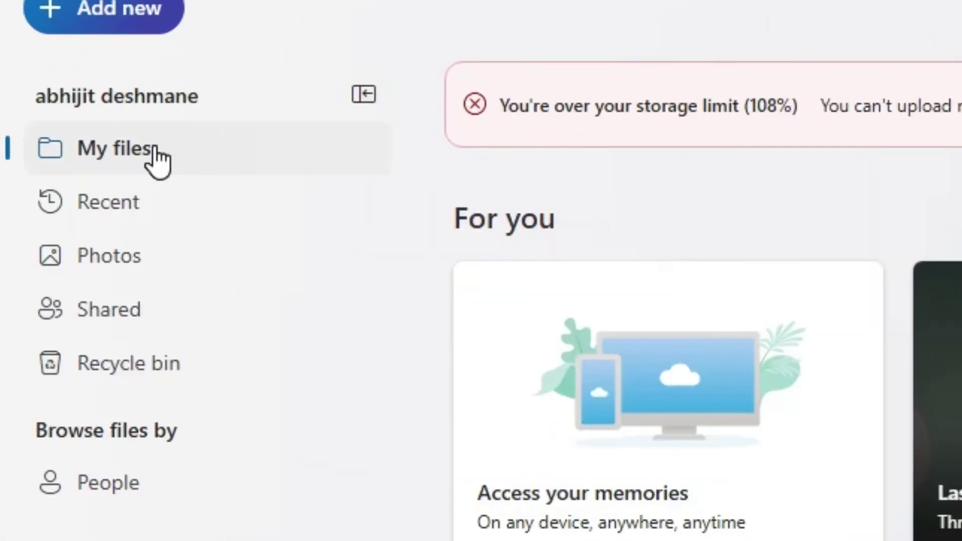
Browse Desktop > New folder > New folder to locate the 5.44 GB data, then return to My files.
left_click(157, 159)
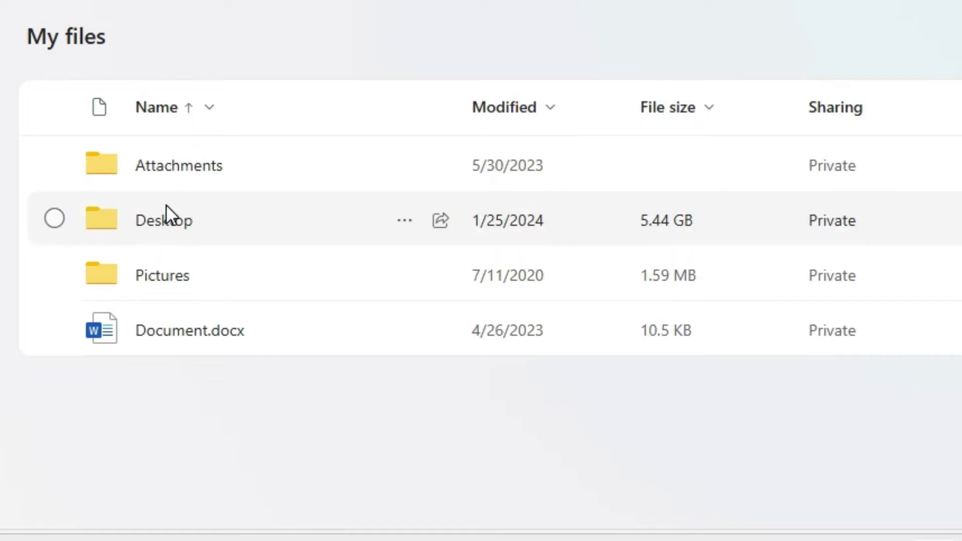
left_click(166, 205)
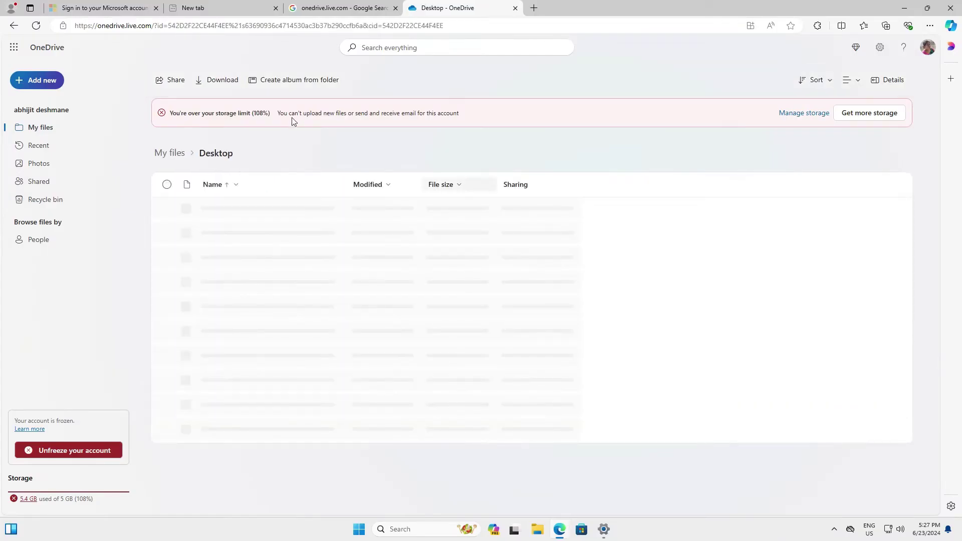
left_click(211, 215)
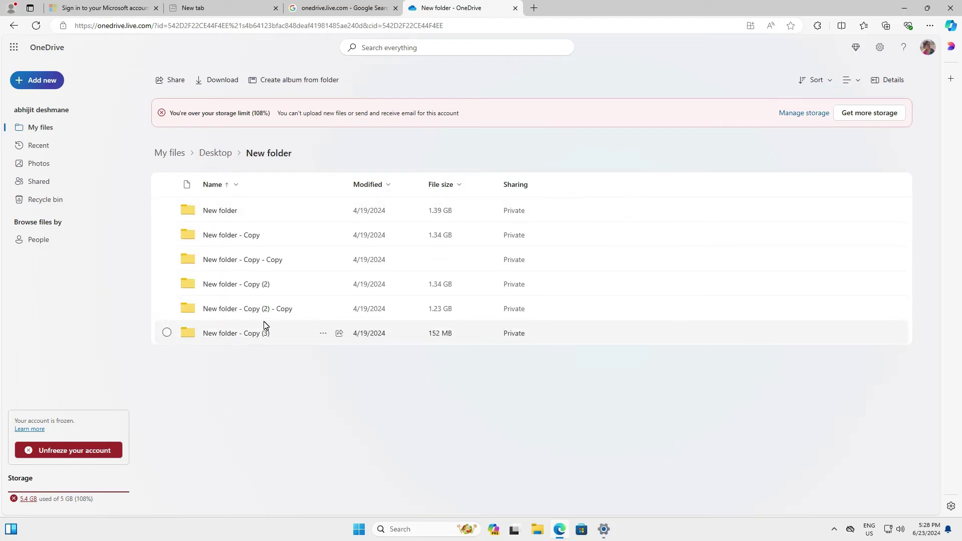
left_click(223, 210)
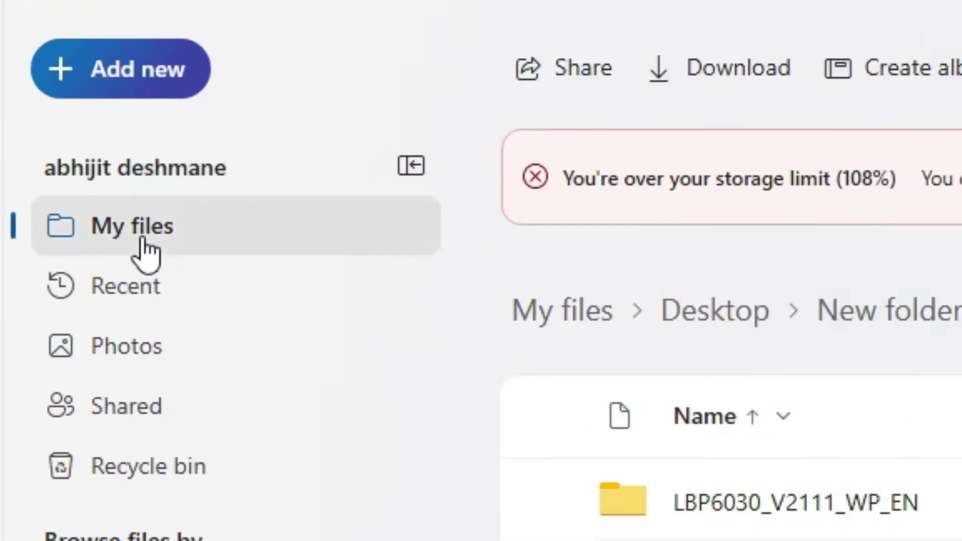
left_click(44, 130)
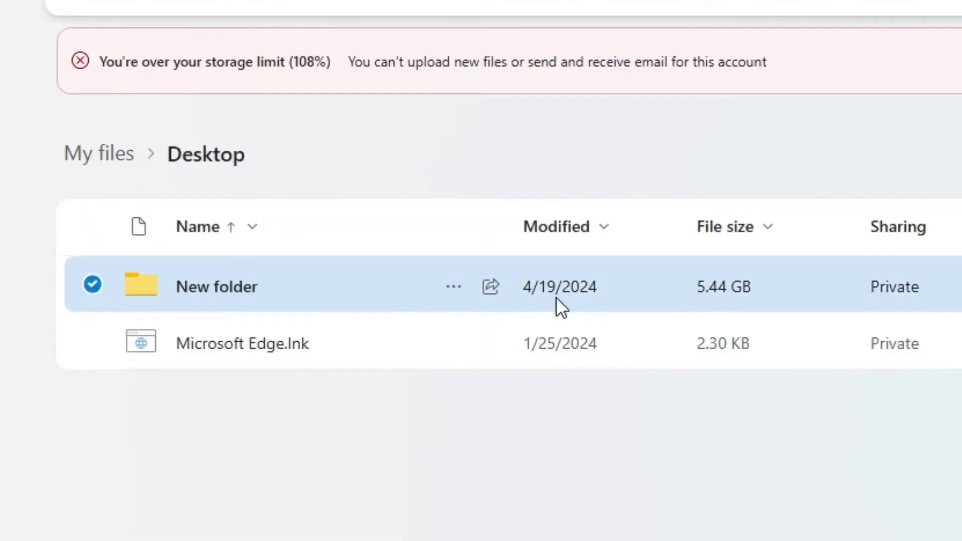
Delete the 5.44 GB New folder from Desktop, confirming the move to the recycle bin.
left_click(453, 288)
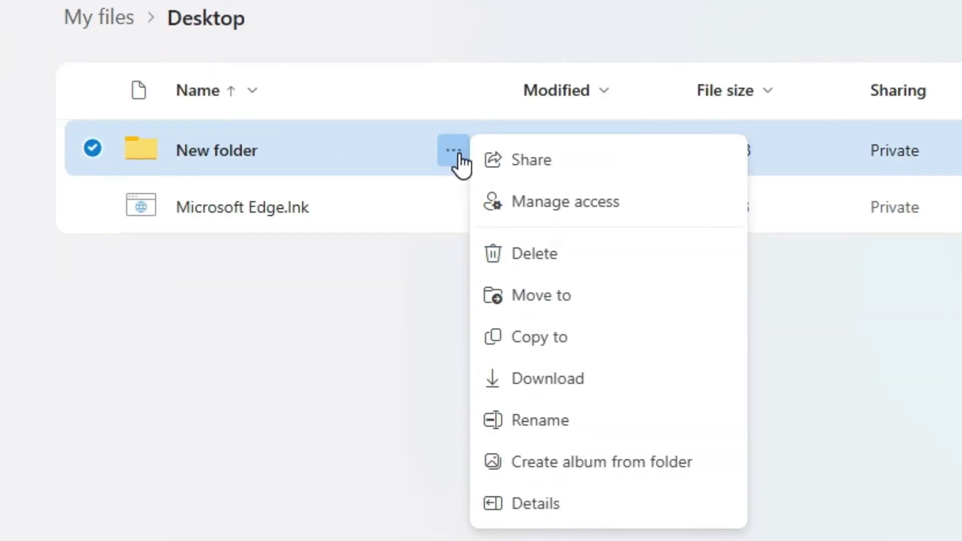
left_click(454, 168)
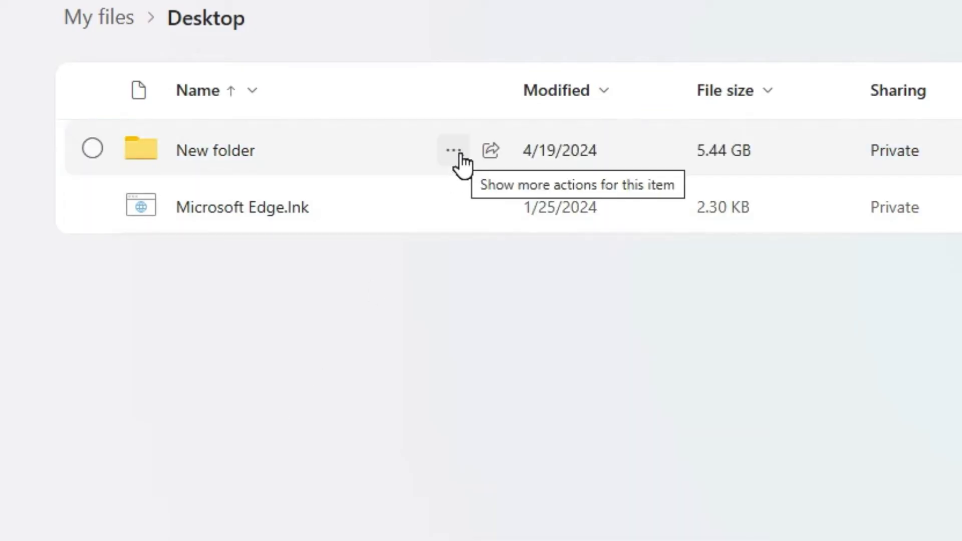
left_click(457, 153)
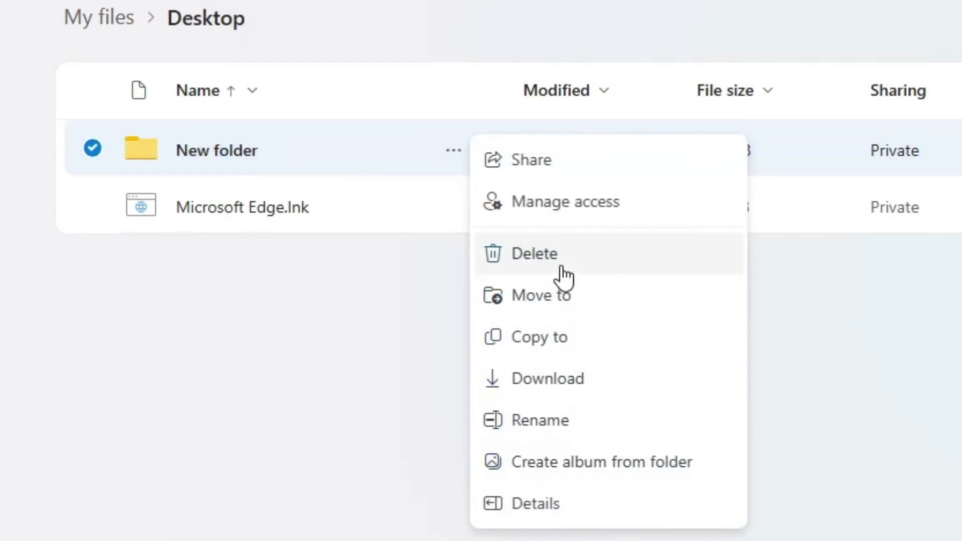
left_click(558, 253)
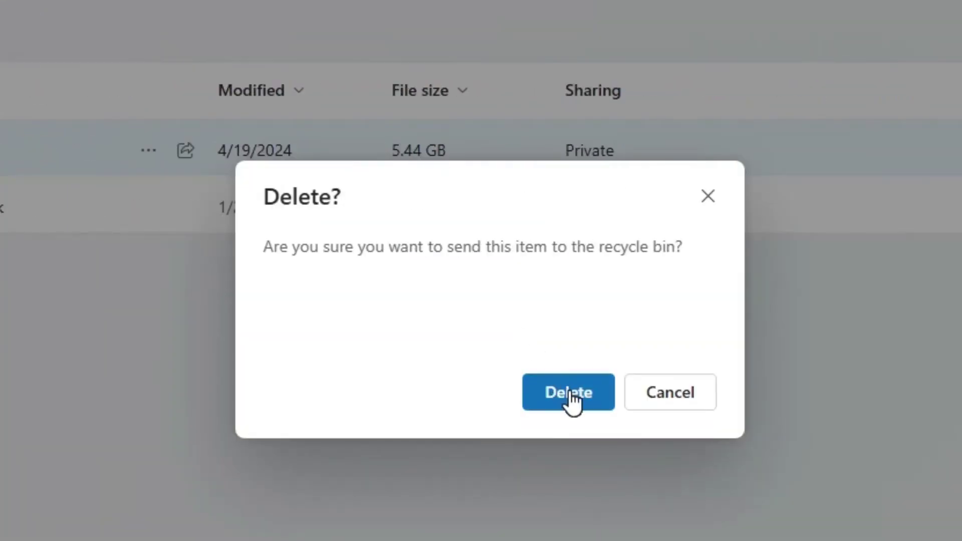
left_click(567, 392)
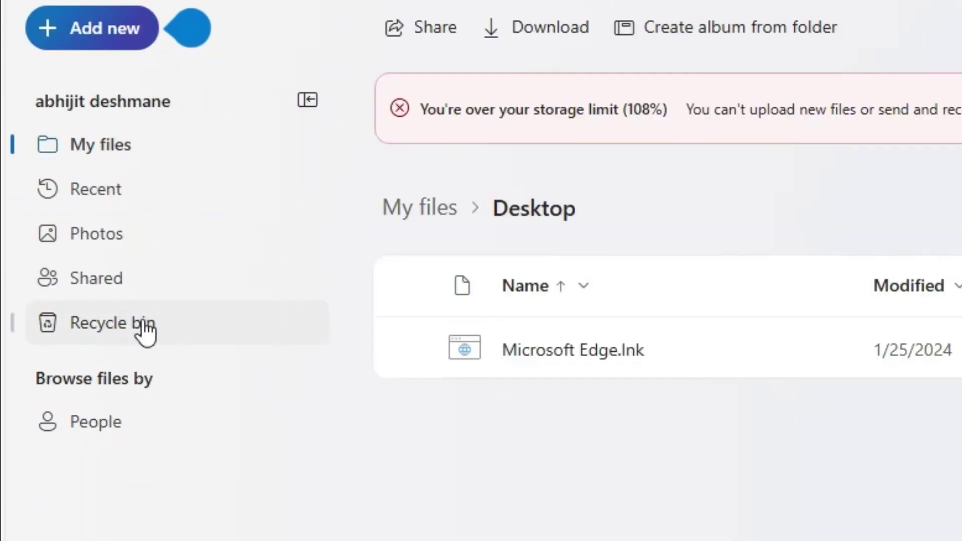
Permanently delete New folder from the recycle bin, then refresh My files to show 1% storage.
left_click(144, 326)
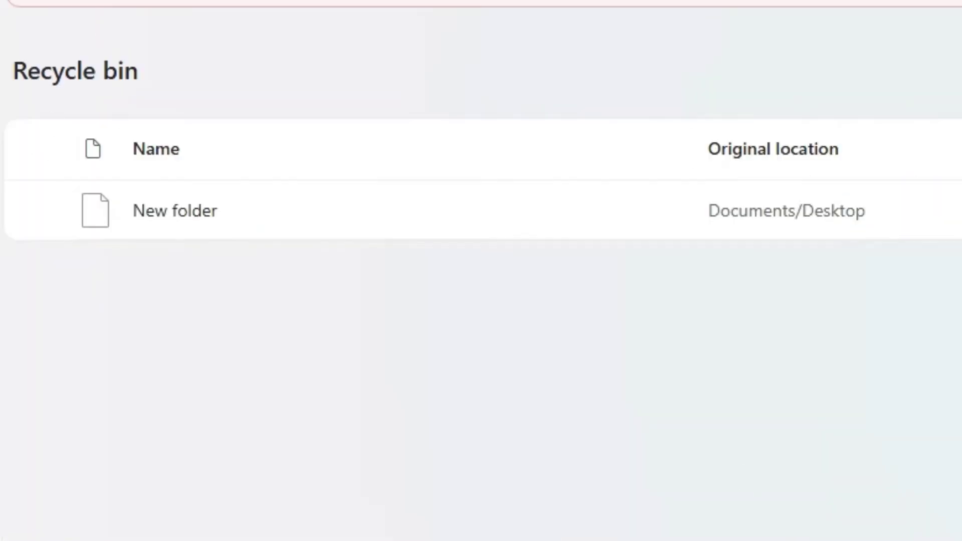
mouse_move(176, 210)
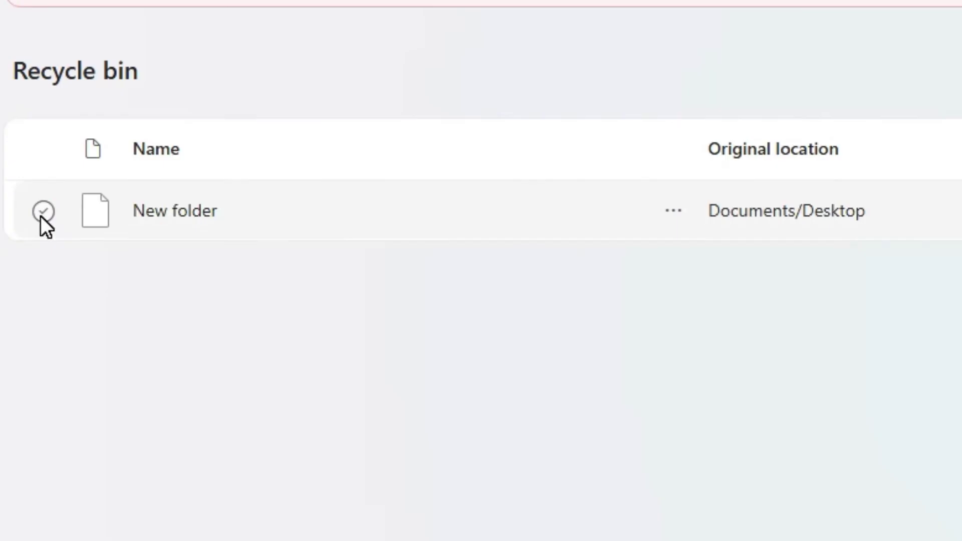
left_click(43, 212)
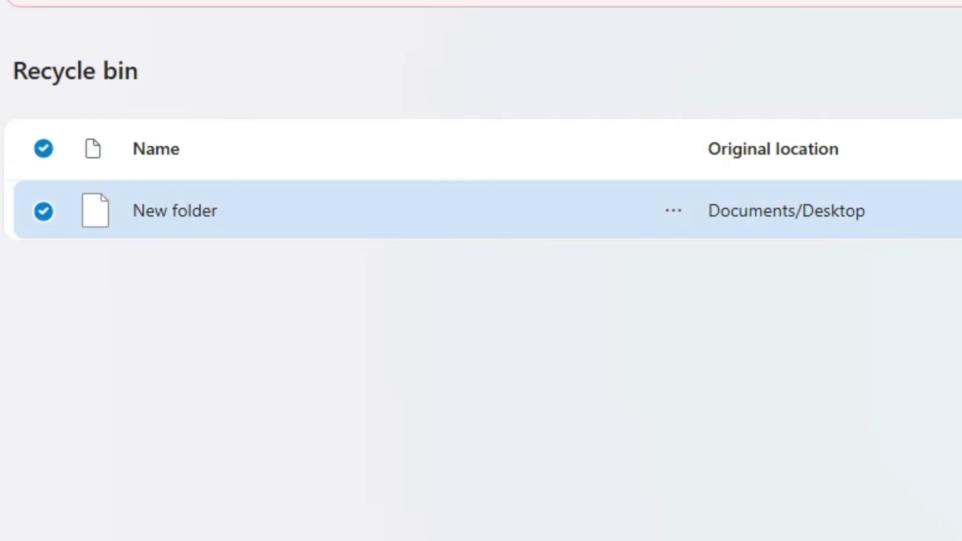
left_click(672, 223)
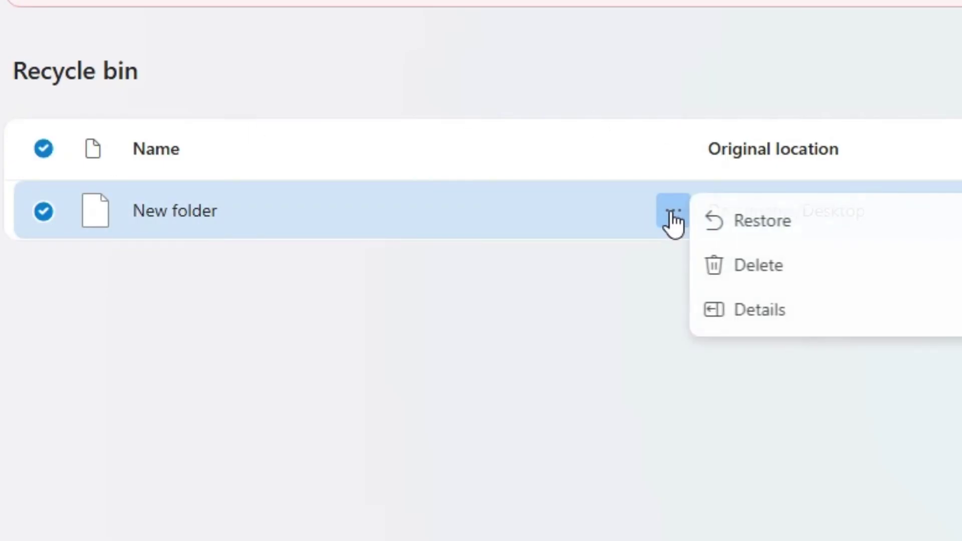
left_click(752, 264)
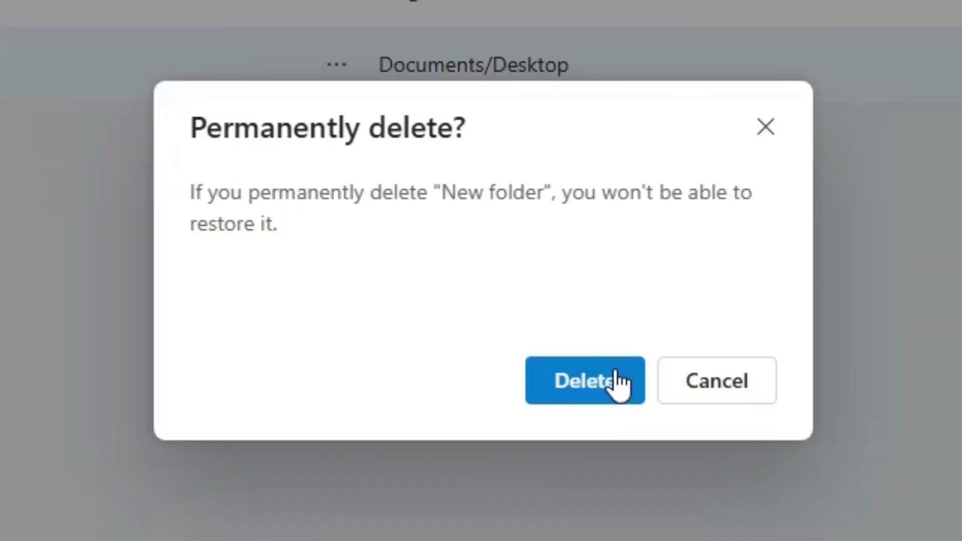
left_click(615, 376)
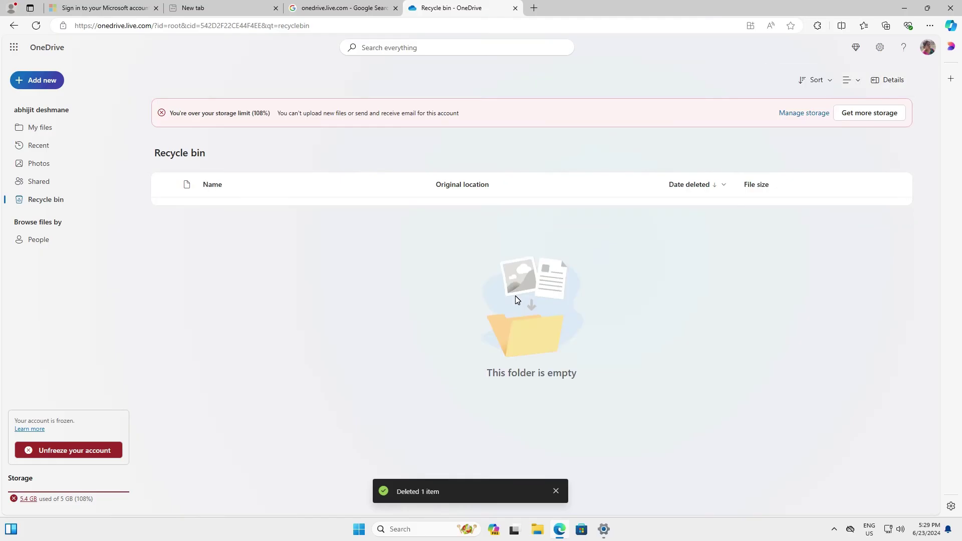
left_click(40, 133)
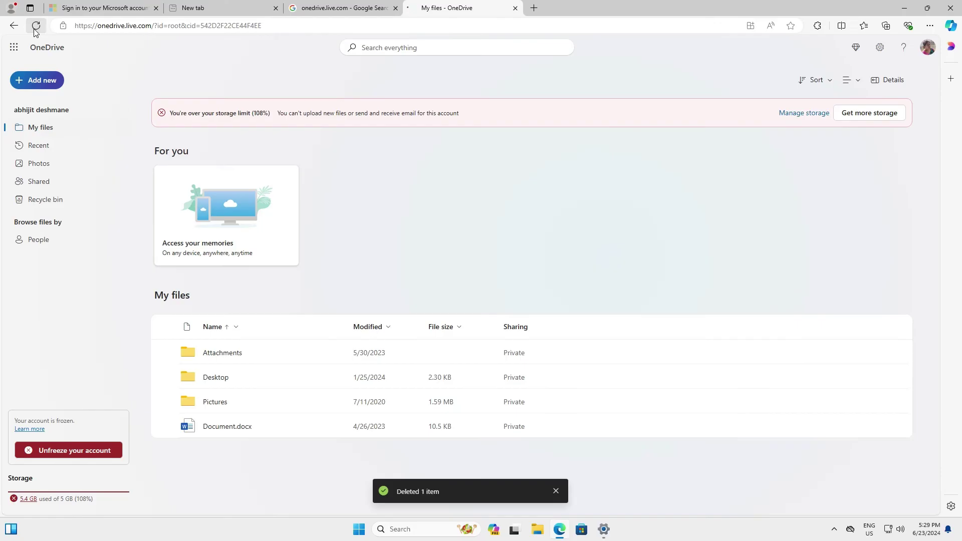
left_click(35, 30)
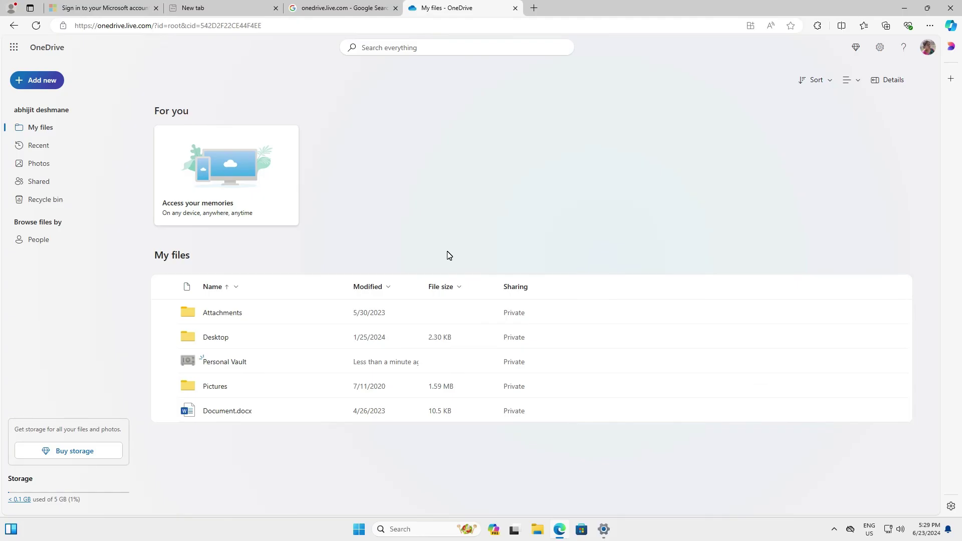
Minimise the Edge window showing OneDrive to reveal the Windows desktop.
left_click(905, 9)
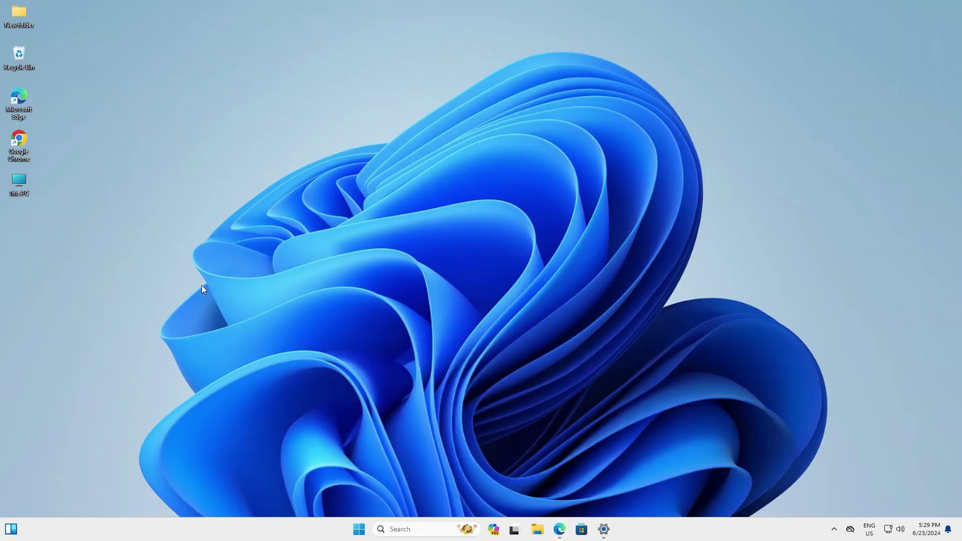